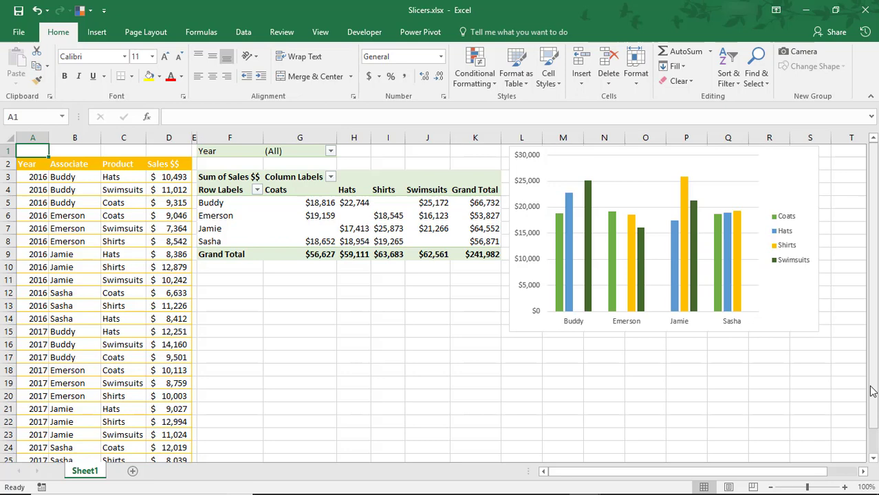
# Step: Insert slicers on the sales pivot table for the Year, Associate and Product fields
pyautogui.click(309, 228)
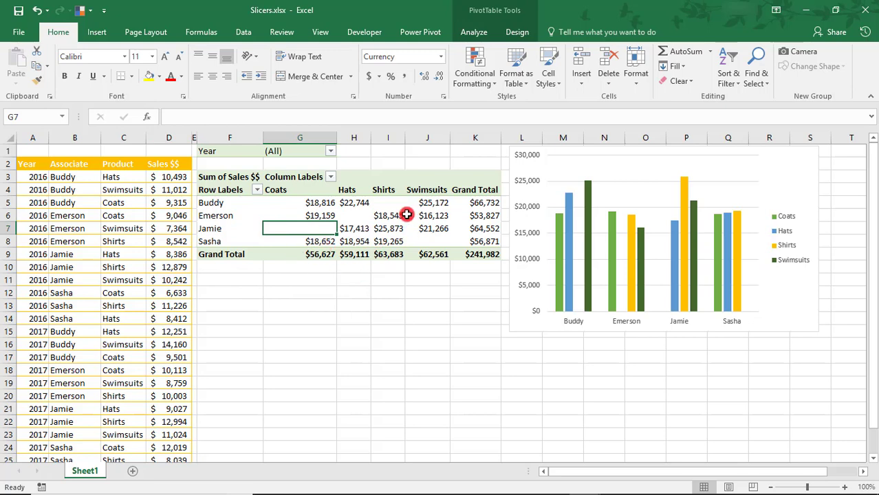
pyautogui.click(99, 36)
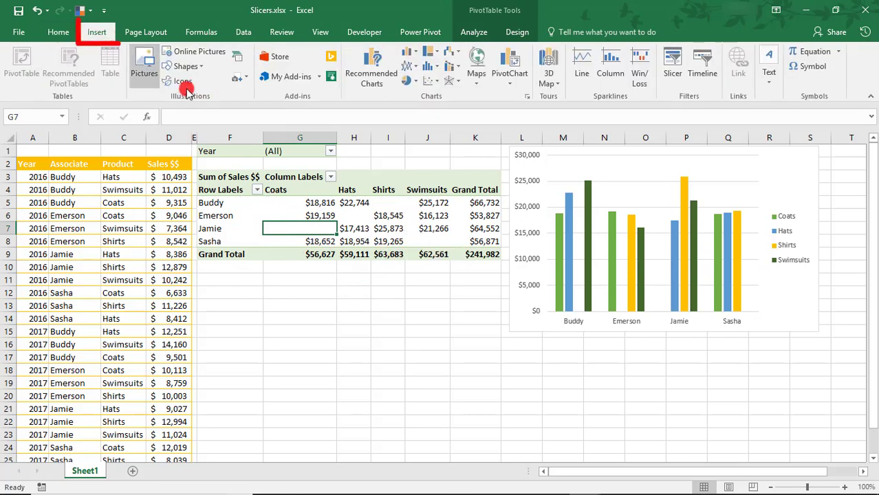
pyautogui.click(493, 34)
pyautogui.click(300, 70)
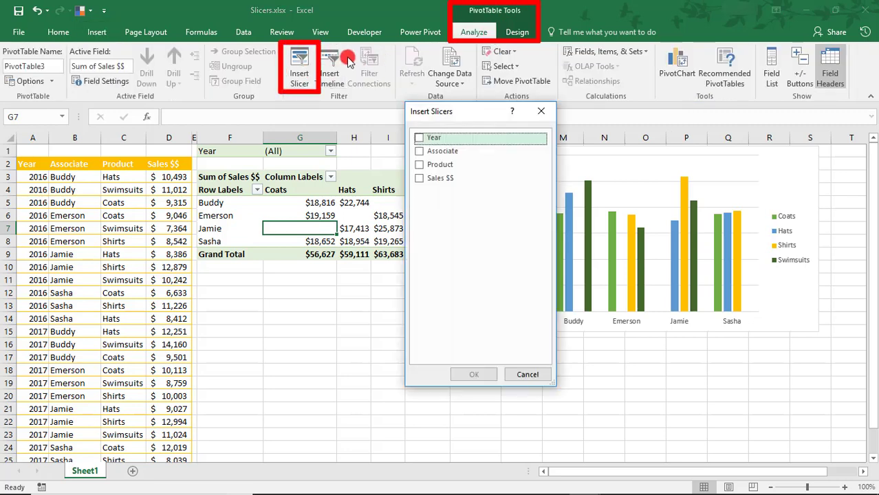
pyautogui.click(419, 138)
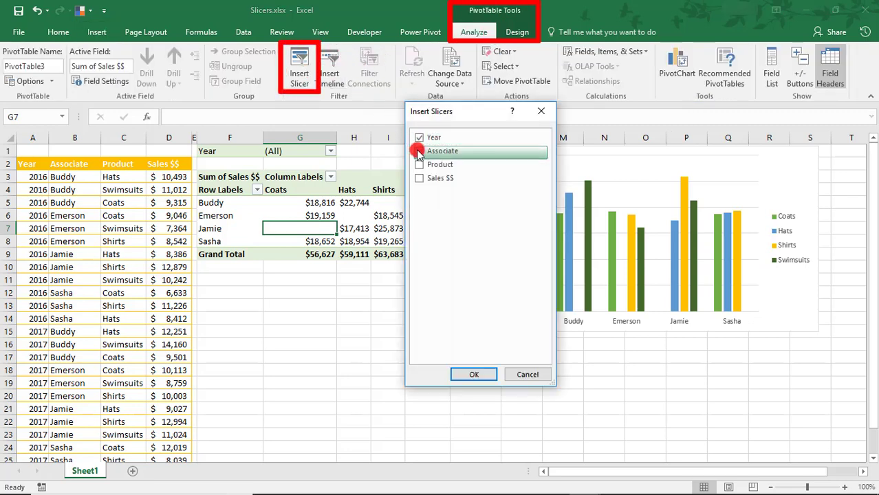
pyautogui.click(419, 151)
pyautogui.click(420, 164)
# Step: Place the Year, Associate and Product slicers side by side under the pivot table and filter to 2016
pyautogui.click(455, 373)
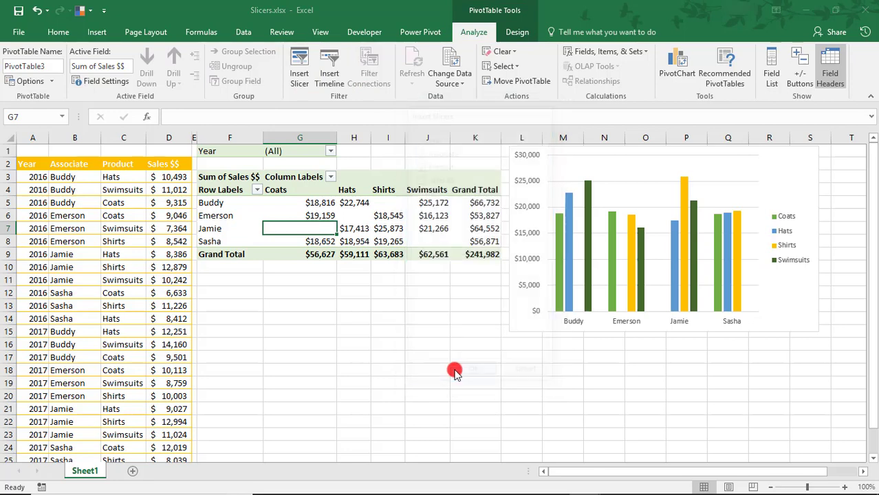
pyautogui.moveTo(385, 197); pyautogui.dragTo(130, 275)
pyautogui.moveTo(398, 234); pyautogui.dragTo(231, 279)
pyautogui.moveTo(454, 261); pyautogui.dragTo(381, 276)
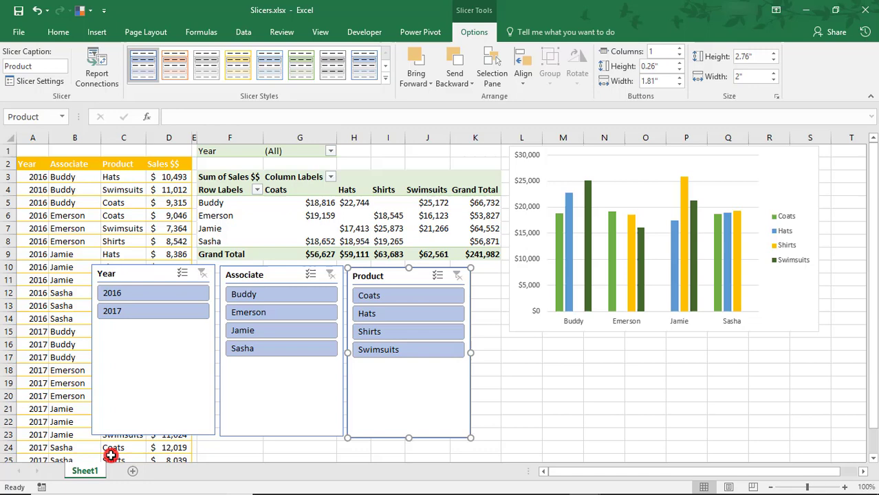
pyautogui.click(146, 296)
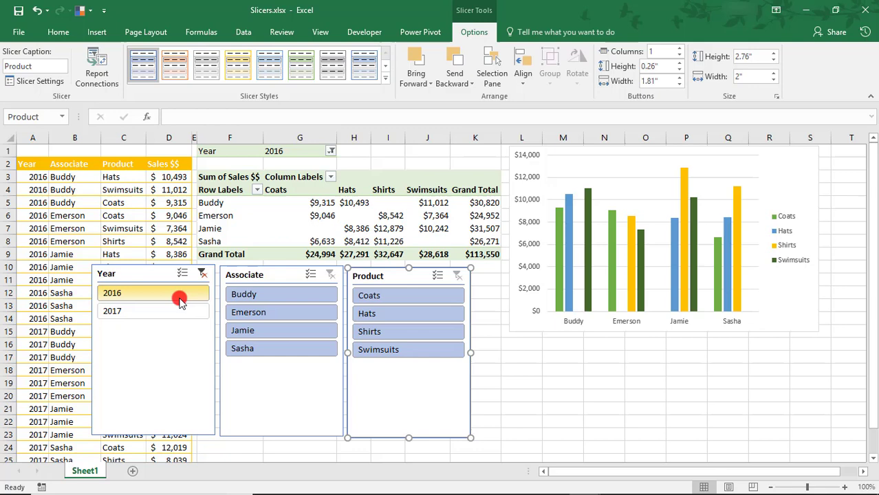
# Step: Select Jamie in the Associate slicer, leaving Hats, Shirts and Swimsuits totalling $31,507
pyautogui.click(256, 337)
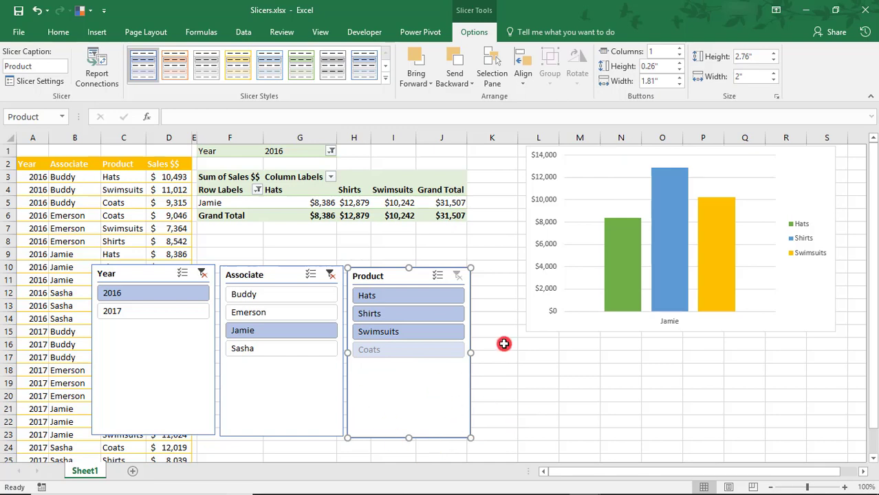
# Step: Use Multi-Select to drop Hats and add Emerson, giving a 2016 grand total of $48,073
pyautogui.click(437, 282)
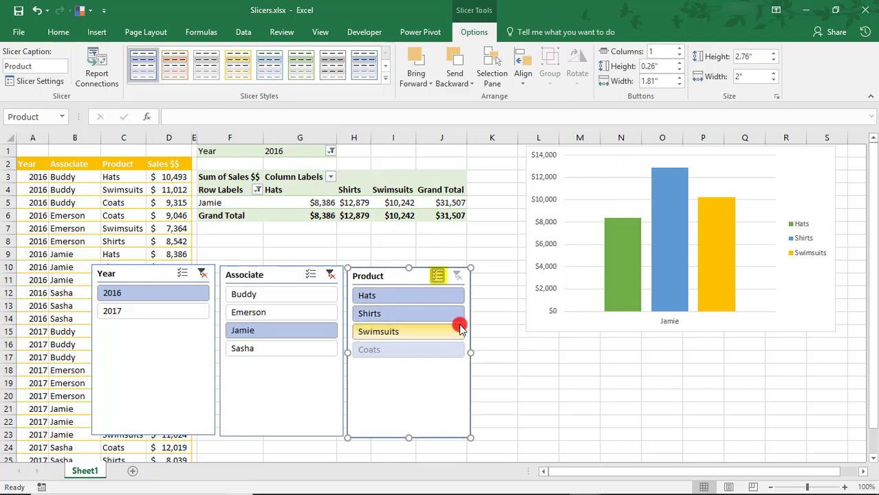
pyautogui.click(421, 300)
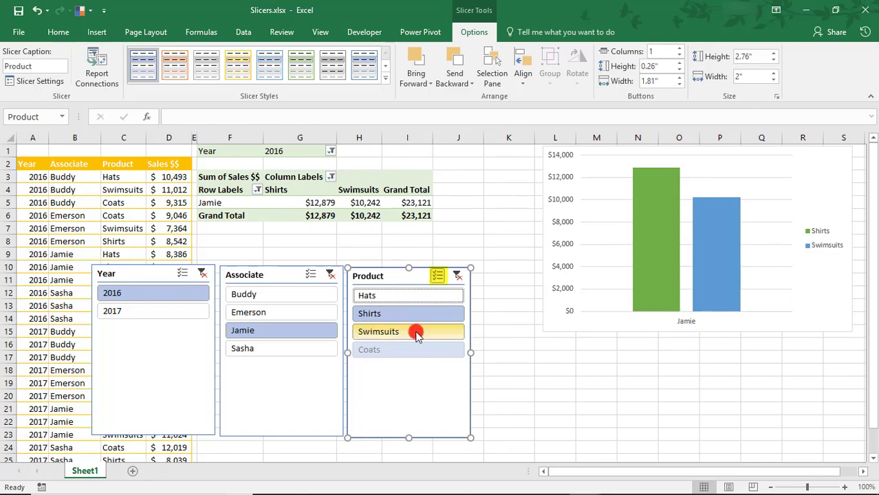
pyautogui.click(312, 276)
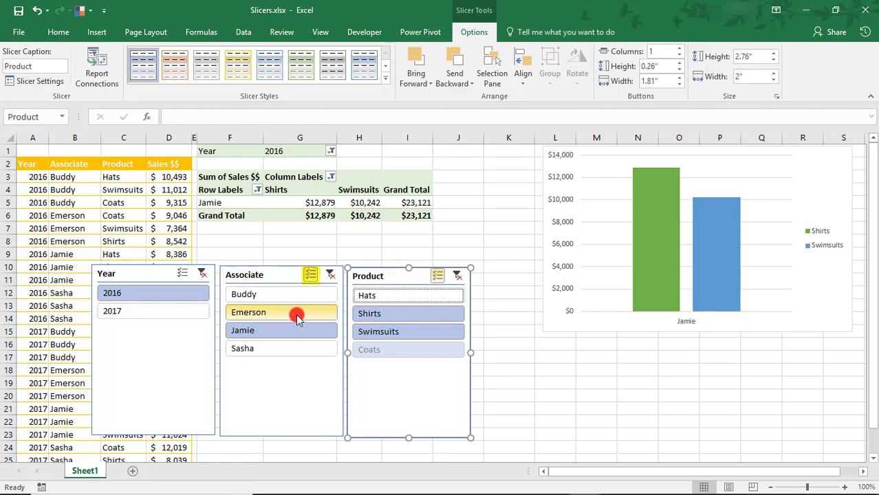
pyautogui.click(297, 316)
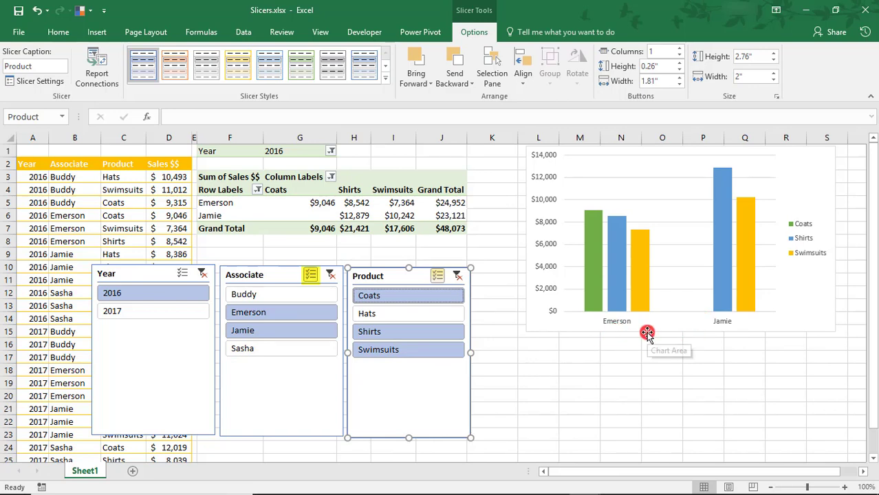
pyautogui.click(550, 406)
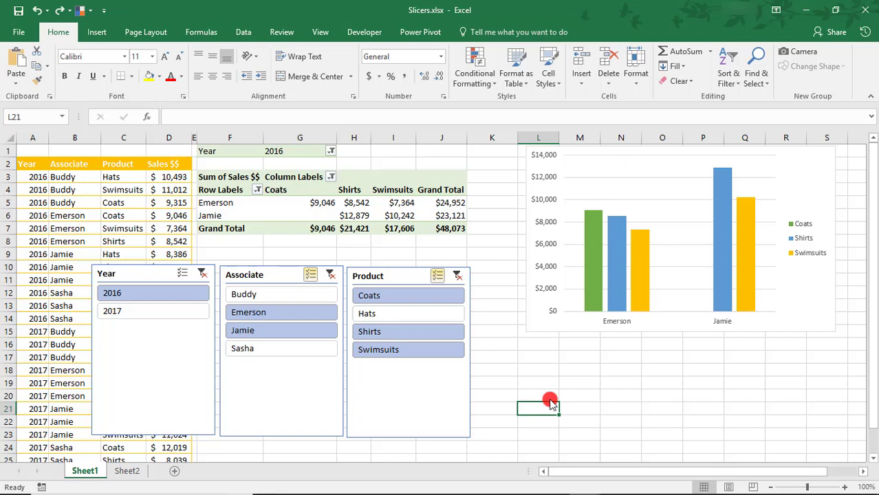
# Step: Cut the three slicers and the pivot chart and paste them onto Sheet2
pyautogui.click(186, 354)
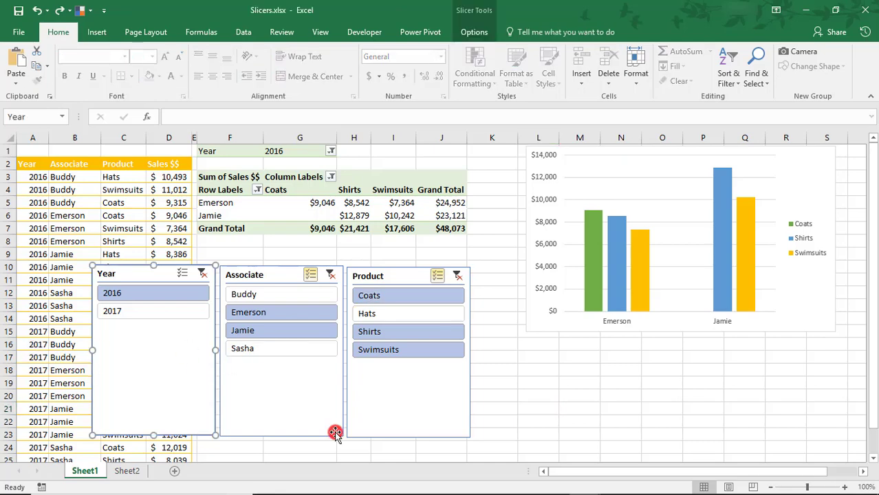
pyautogui.keyDown('ctrl'); pyautogui.click(309, 420); pyautogui.keyUp('ctrl')
pyautogui.keyDown('ctrl'); pyautogui.click(387, 409); pyautogui.keyUp('ctrl')
pyautogui.keyDown('ctrl'); pyautogui.click(565, 327); pyautogui.keyUp('ctrl')
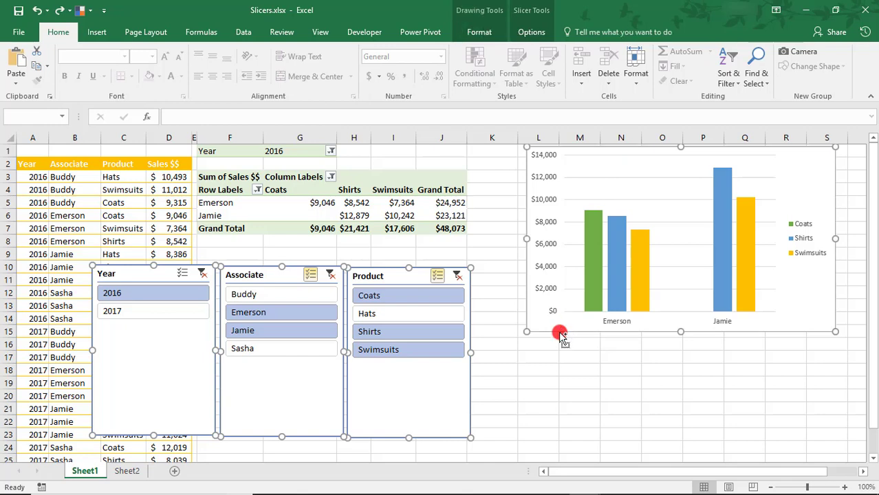
pyautogui.hotkey('ctrl', 'x')
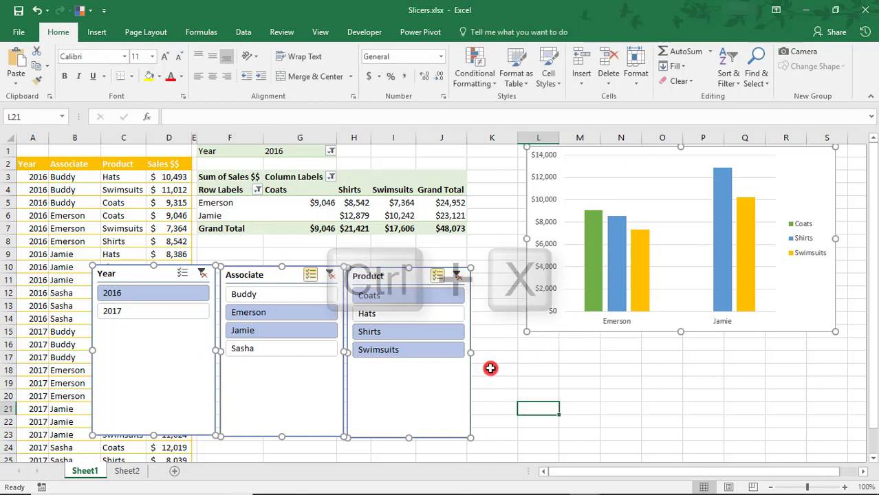
pyautogui.click(135, 471)
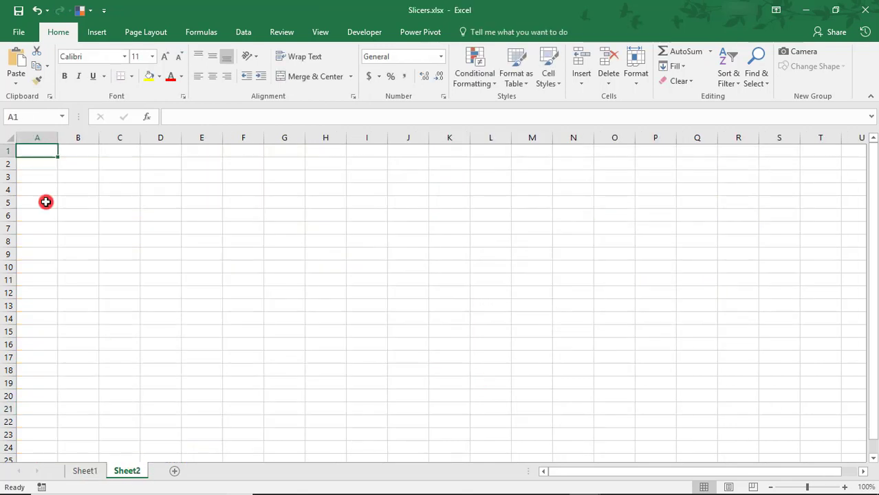
pyautogui.click(72, 161)
pyautogui.hotkey('ctrl', 'v')
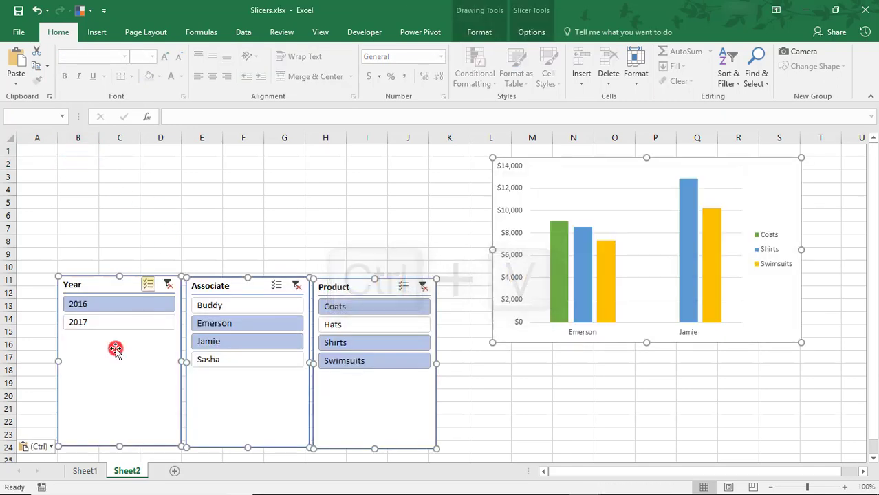
# Step: Move the three slicers to the top left of Sheet2 and the chart left to column K
pyautogui.click(501, 386)
pyautogui.click(138, 375)
pyautogui.keyDown('ctrl'); pyautogui.click(261, 387); pyautogui.keyUp('ctrl')
pyautogui.keyDown('ctrl'); pyautogui.click(326, 390); pyautogui.keyUp('ctrl')
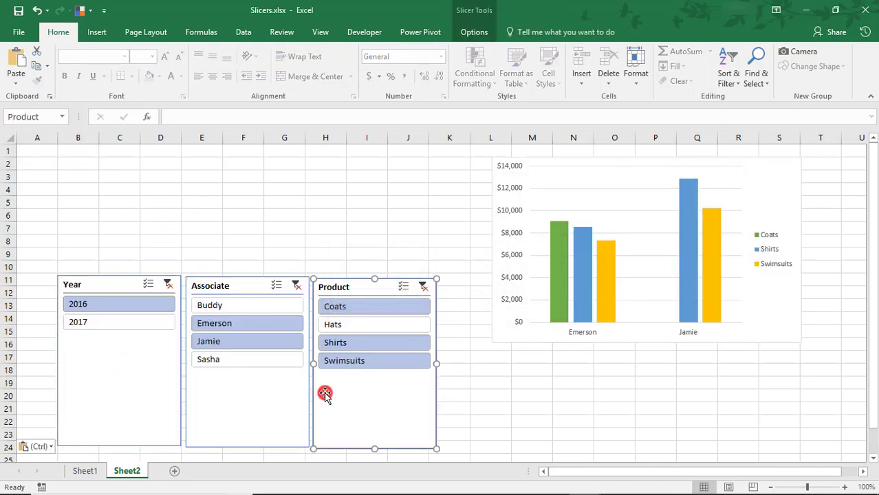
pyautogui.moveTo(349, 405); pyautogui.dragTo(338, 290)
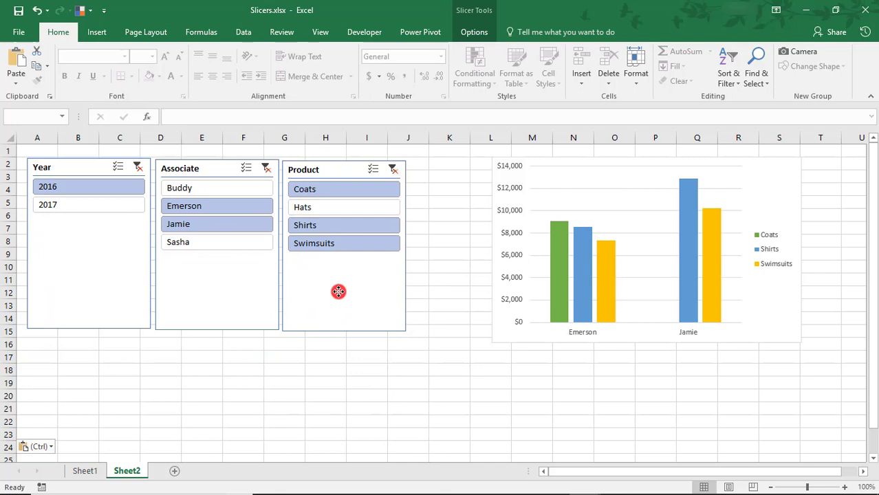
pyautogui.moveTo(496, 338); pyautogui.dragTo(424, 335)
# Step: Shorten the Year, Associate and Product slicers to fit their items
pyautogui.click(83, 300)
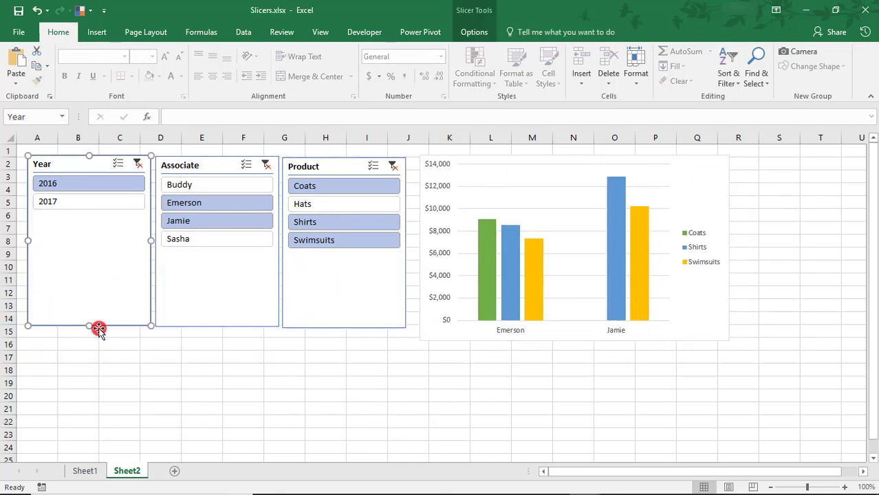
pyautogui.moveTo(97, 223); pyautogui.dragTo(96, 222)
pyautogui.click(206, 313)
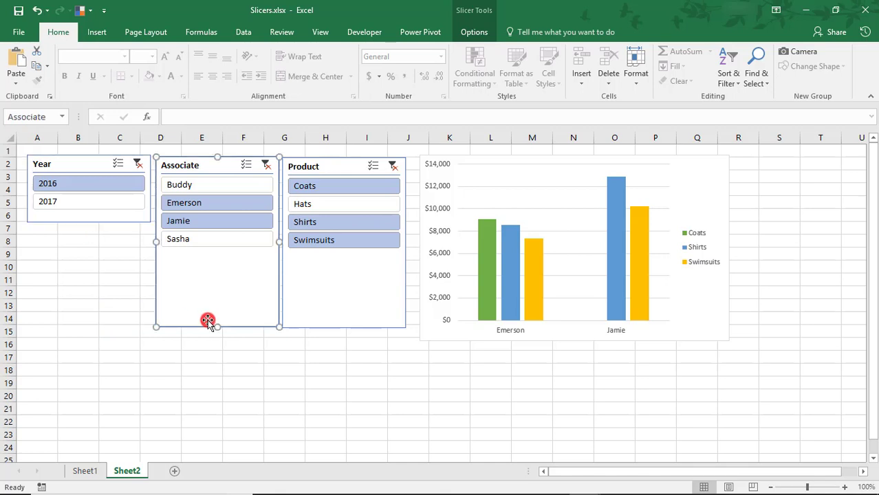
pyautogui.moveTo(219, 327); pyautogui.dragTo(216, 253)
pyautogui.click(355, 325)
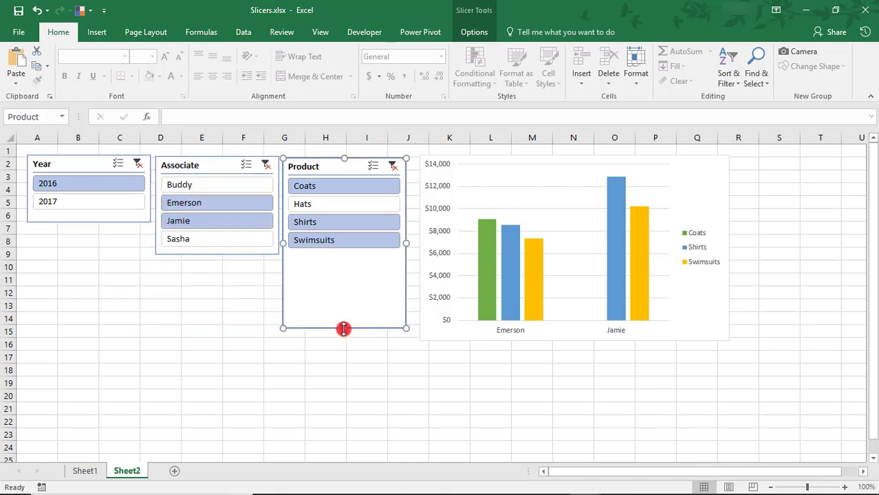
pyautogui.moveTo(344, 328); pyautogui.dragTo(342, 255)
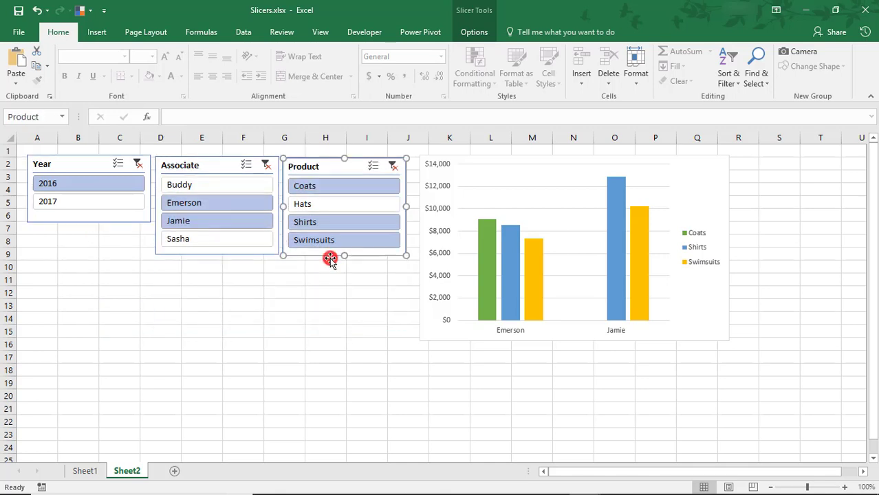
# Step: Filter the dashboard to 2017, Emerson and Coats so the chart shows about $10,000
pyautogui.click(62, 210)
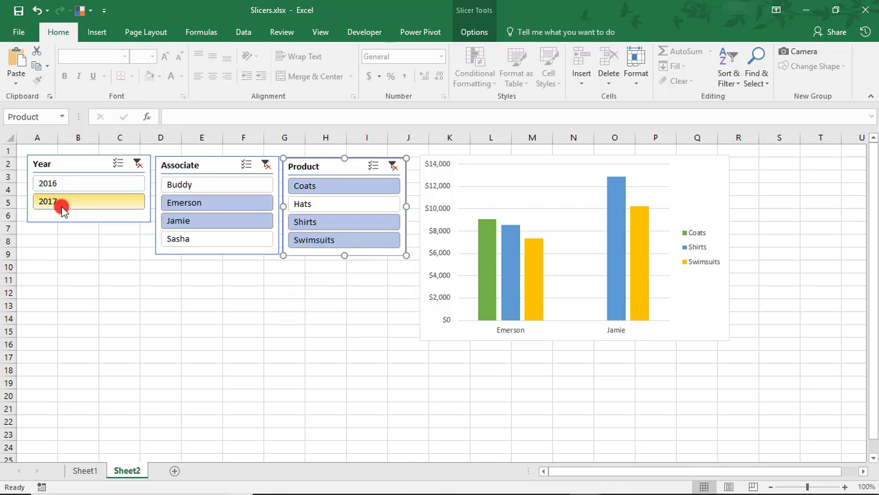
pyautogui.click(190, 203)
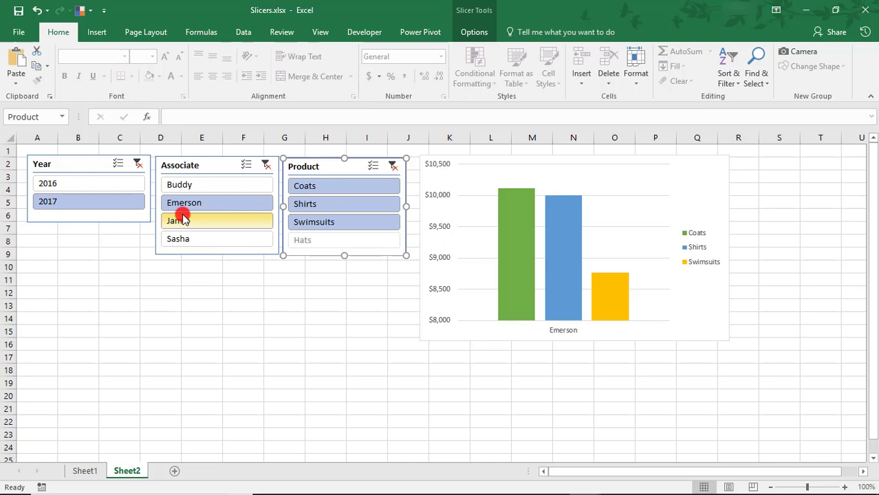
pyautogui.click(320, 221)
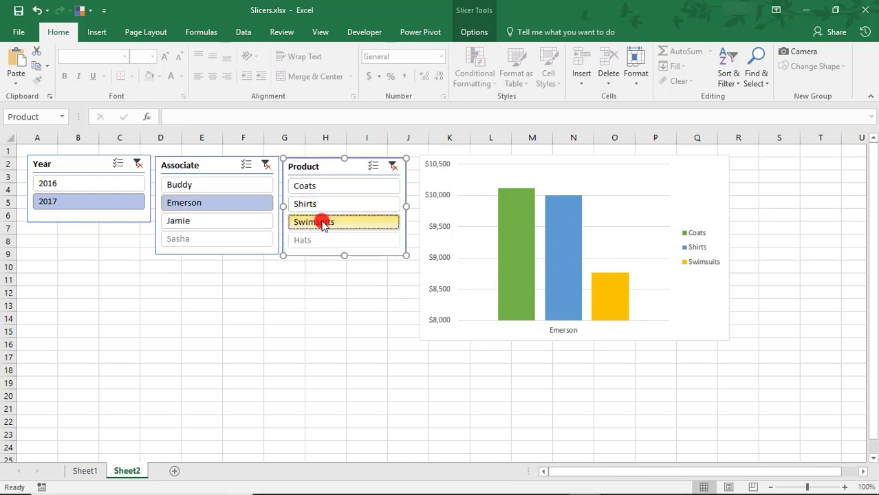
pyautogui.click(352, 187)
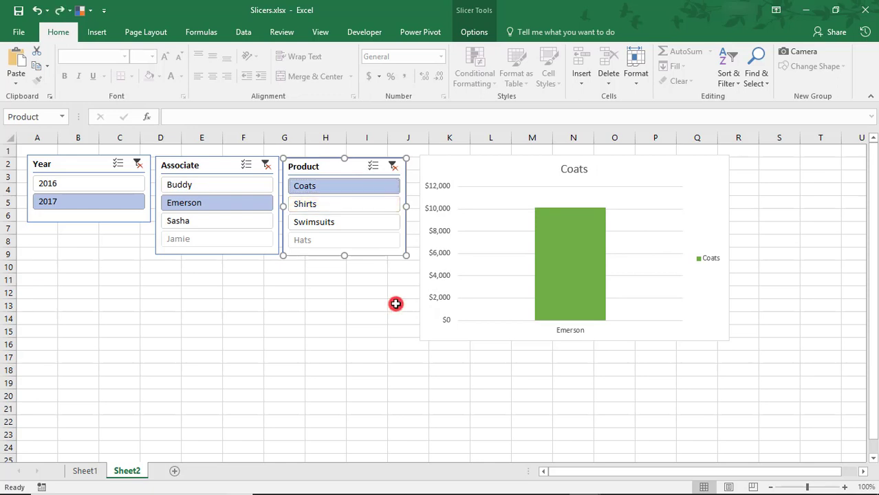
pyautogui.click(485, 34)
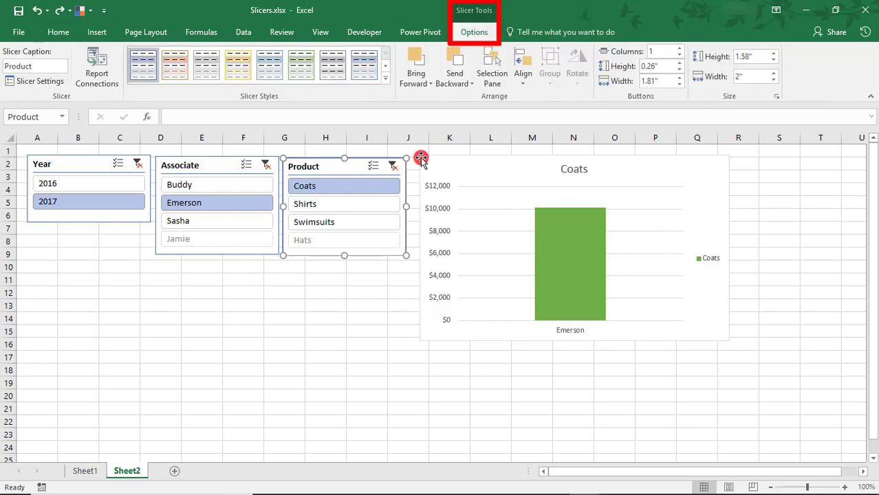
pyautogui.click(40, 81)
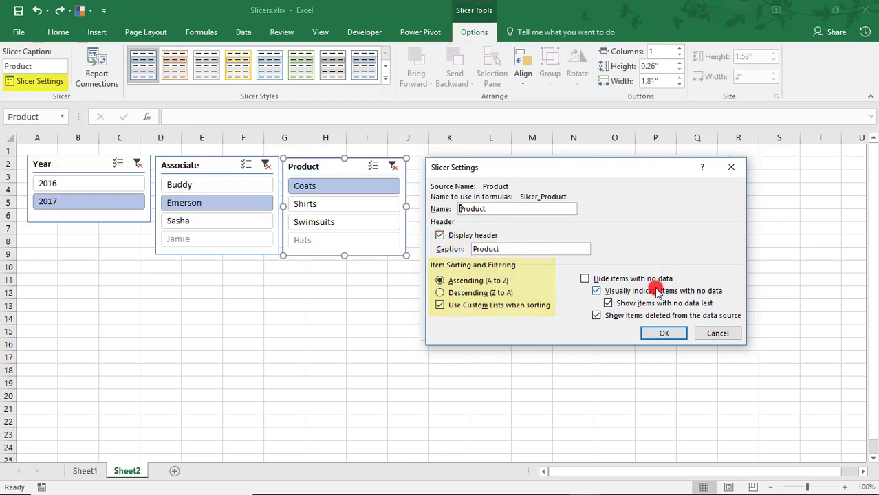
pyautogui.click(719, 335)
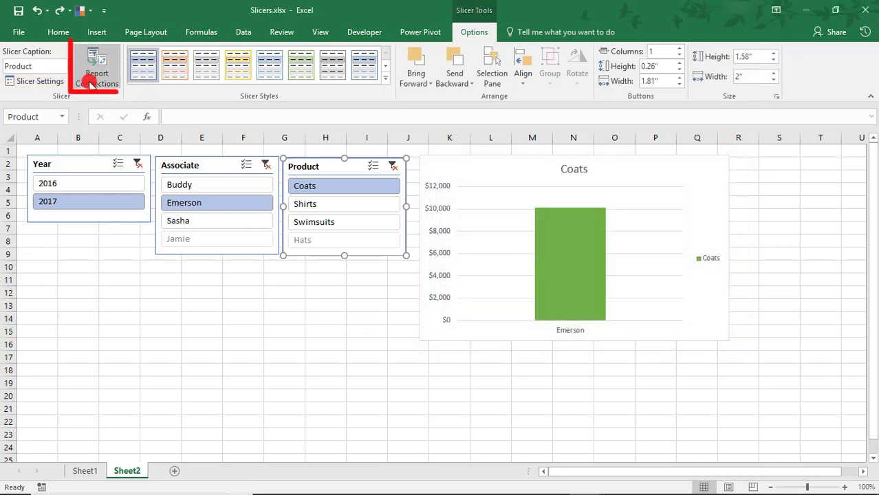
pyautogui.click(97, 77)
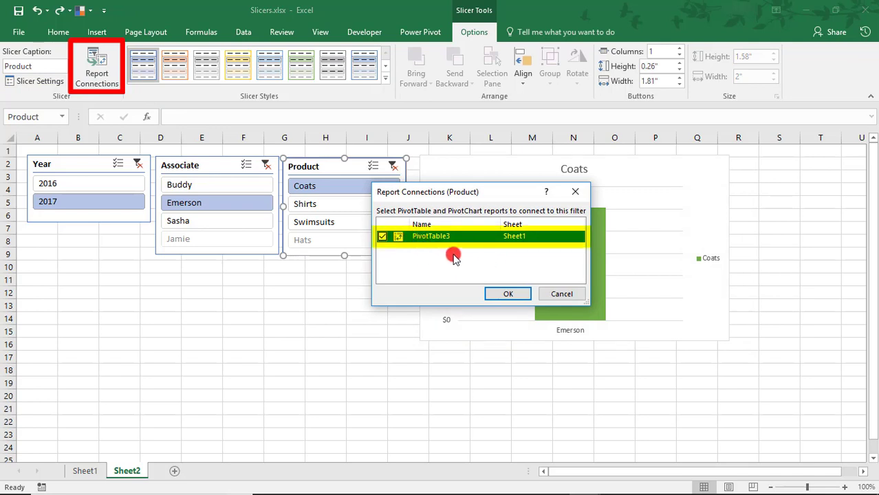
pyautogui.click(580, 300)
pyautogui.click(385, 78)
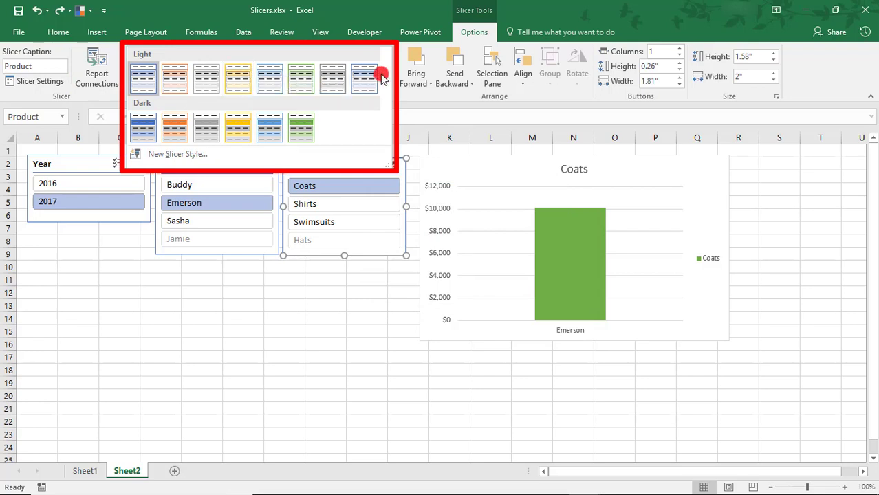
pyautogui.click(410, 106)
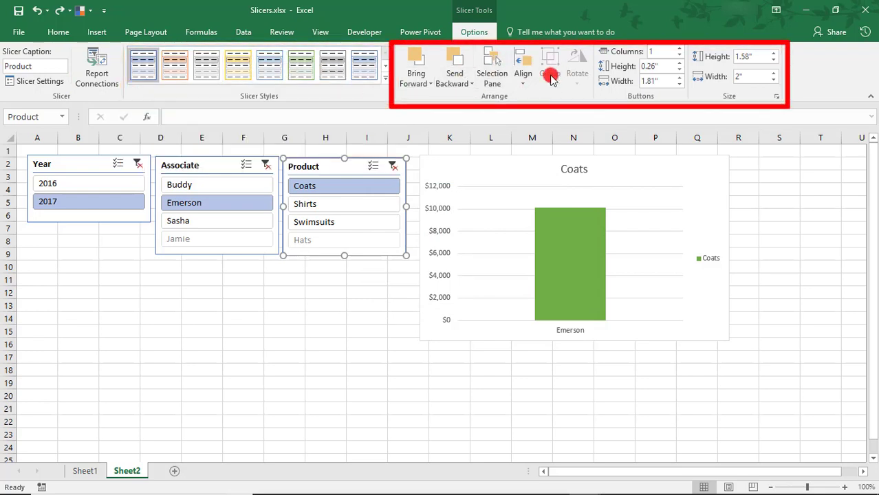